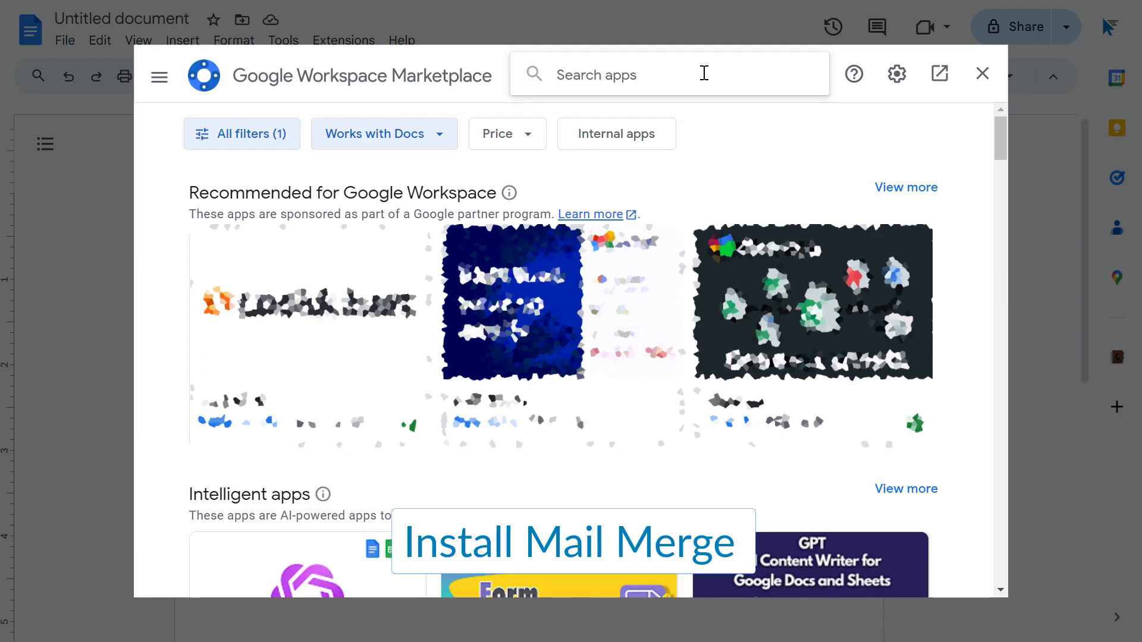
Step: Search the Marketplace for "Mail Merge Quicklution" and install the Mail Merge add-on by Quicklution
key("Return")
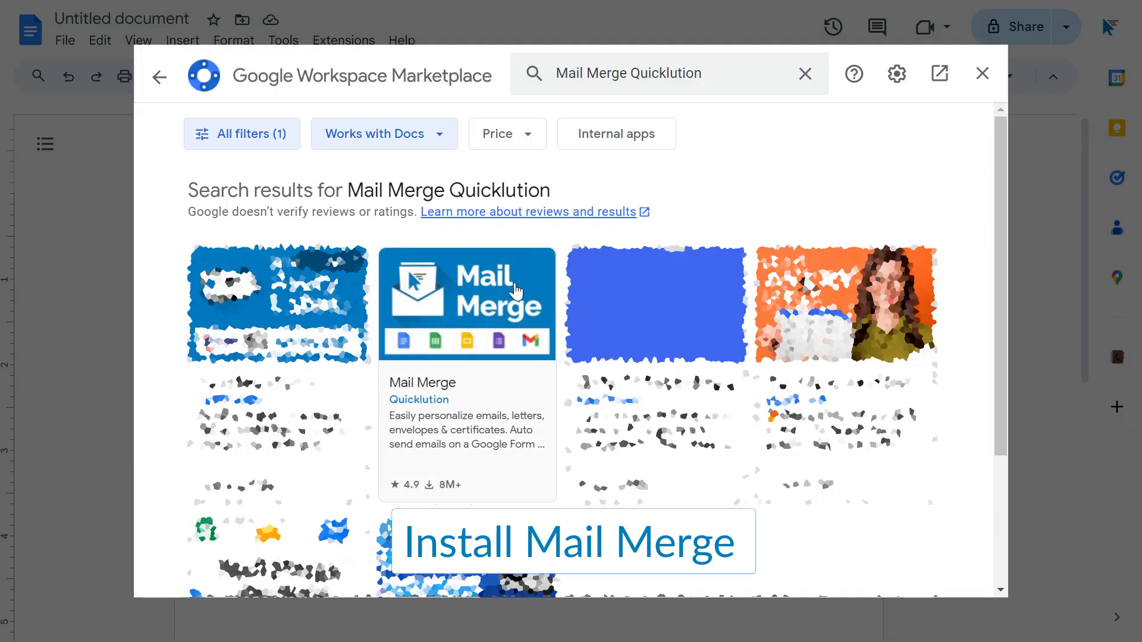
left_click(516, 285)
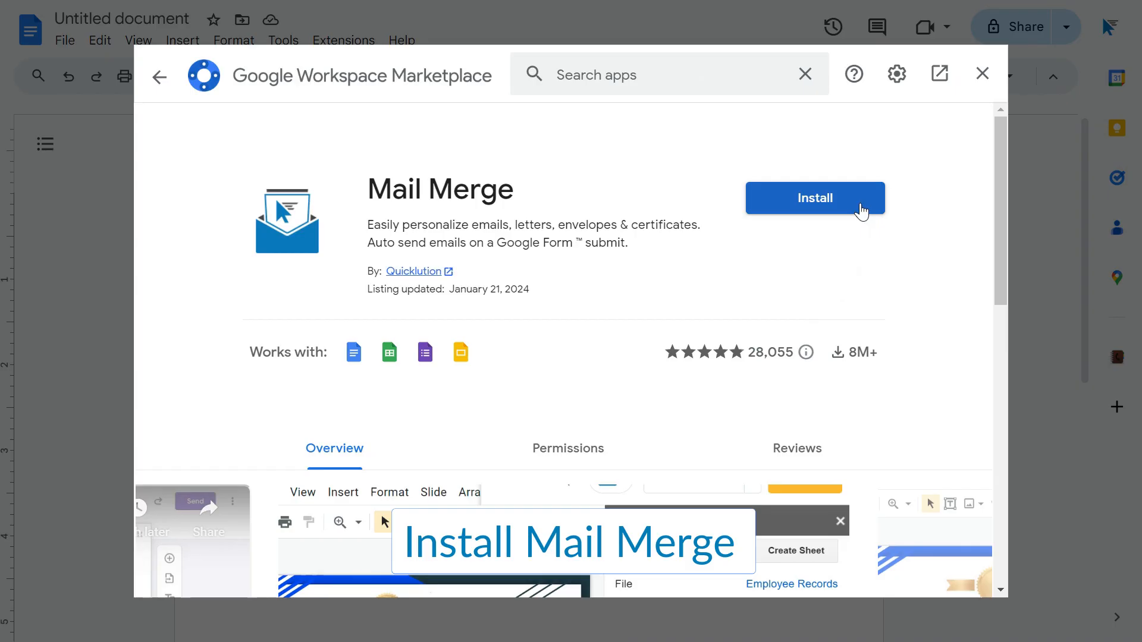
left_click(862, 211)
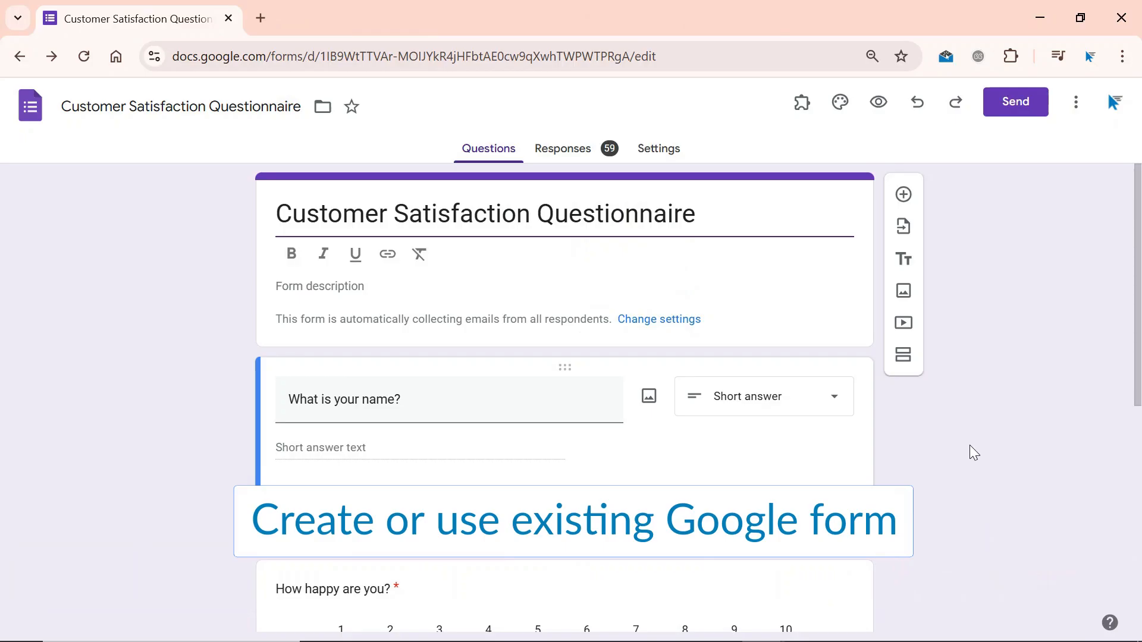
Step: Link the Customer Satisfaction Questionnaire's responses to the existing Phone Service spreadsheet
left_click(585, 160)
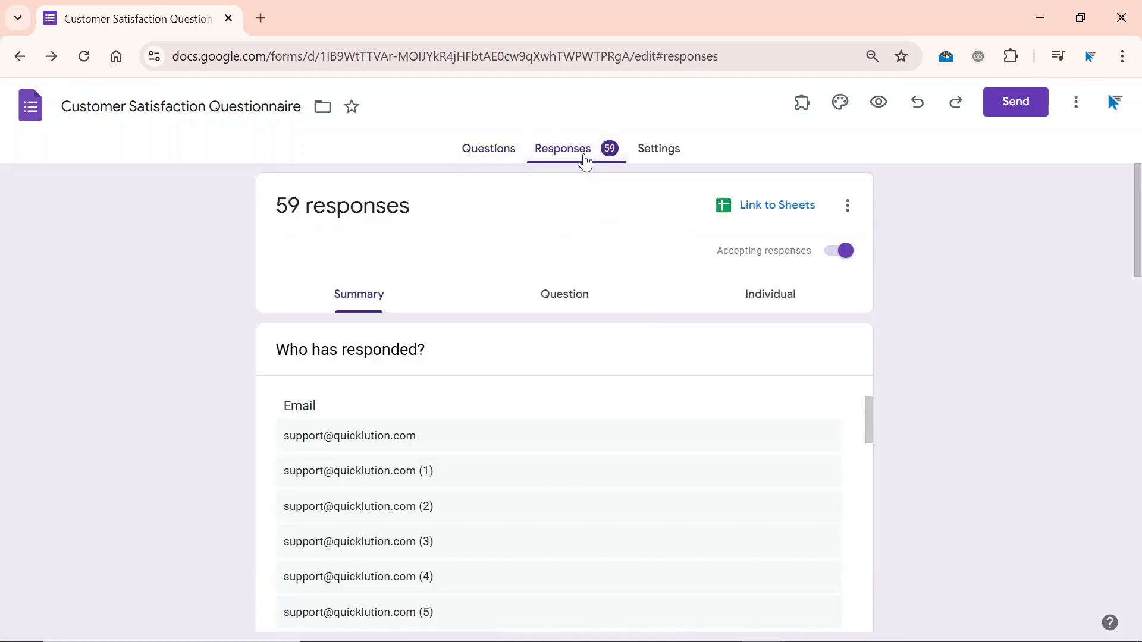
left_click(791, 212)
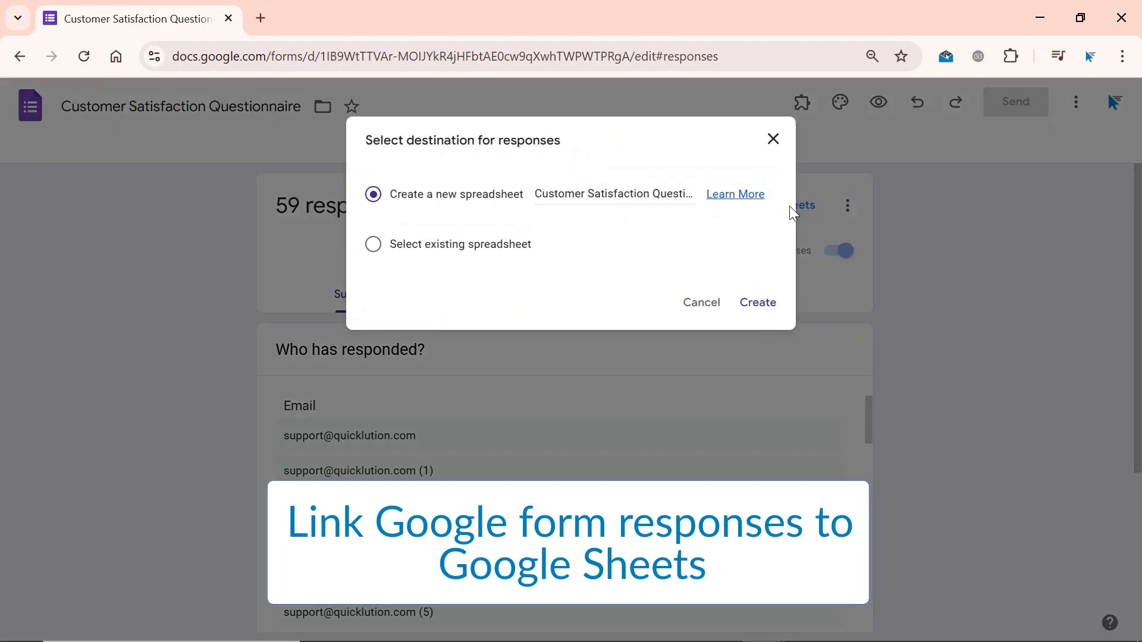
left_click(374, 245)
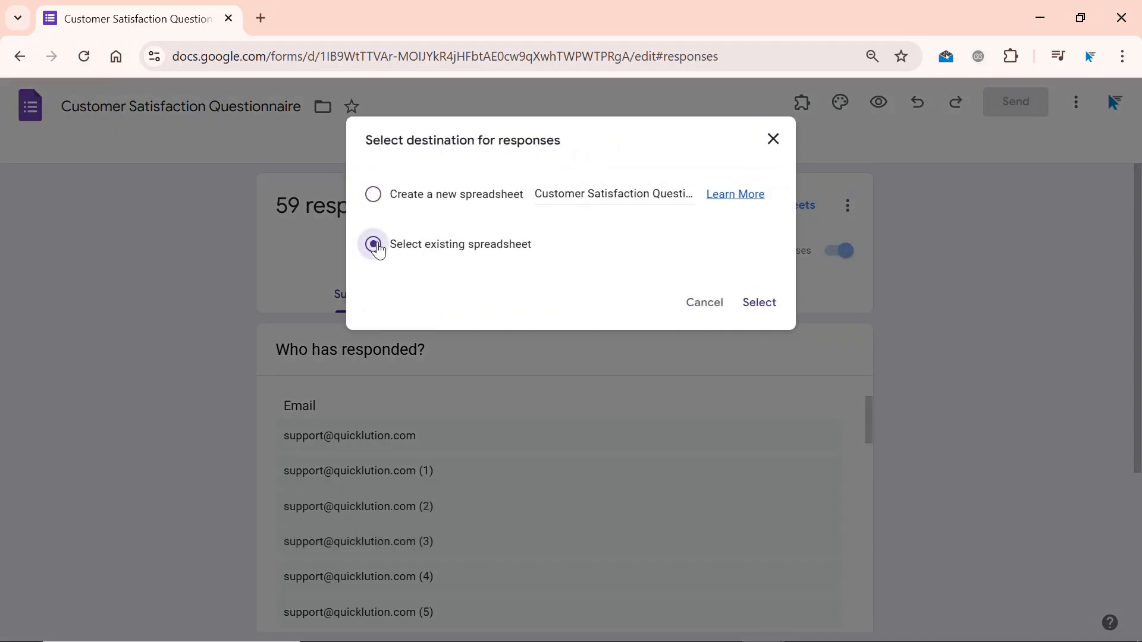
left_click(765, 308)
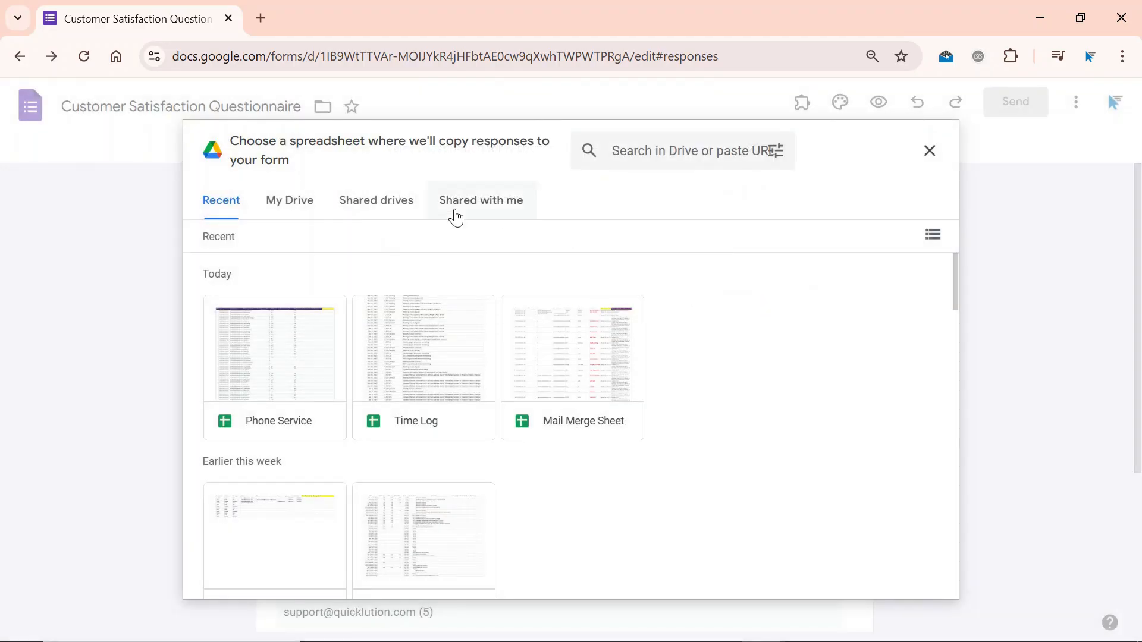
double_click(293, 343)
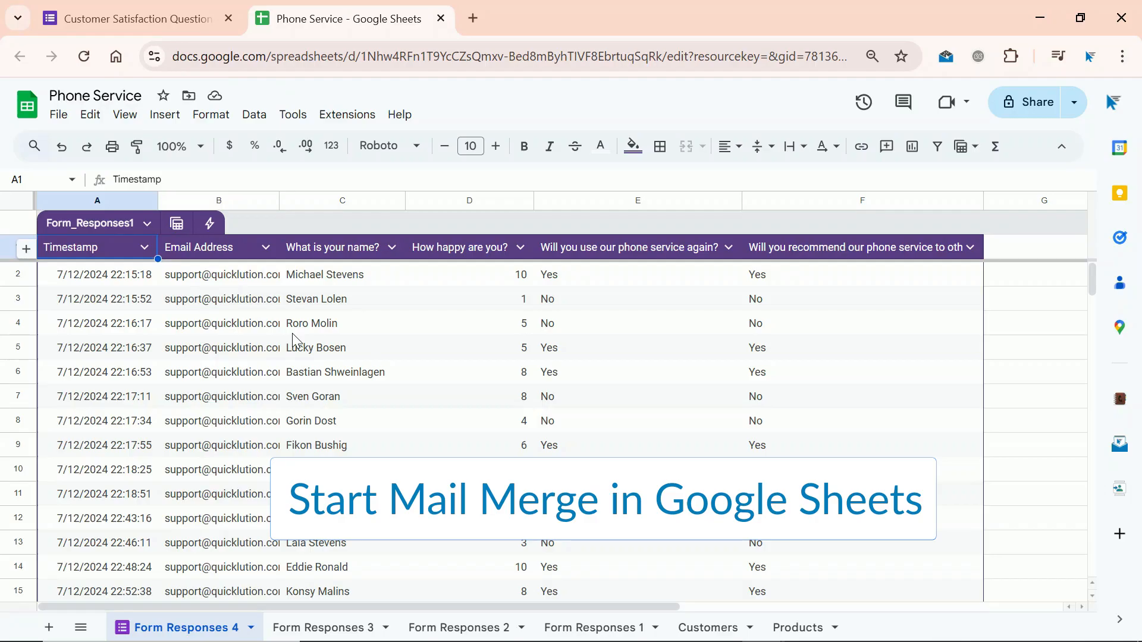
Step: Start Mail Merge for the Form Responses 4 sheet and choose "Form Responses 4 template doc" from Drive as the letter template
left_click(360, 119)
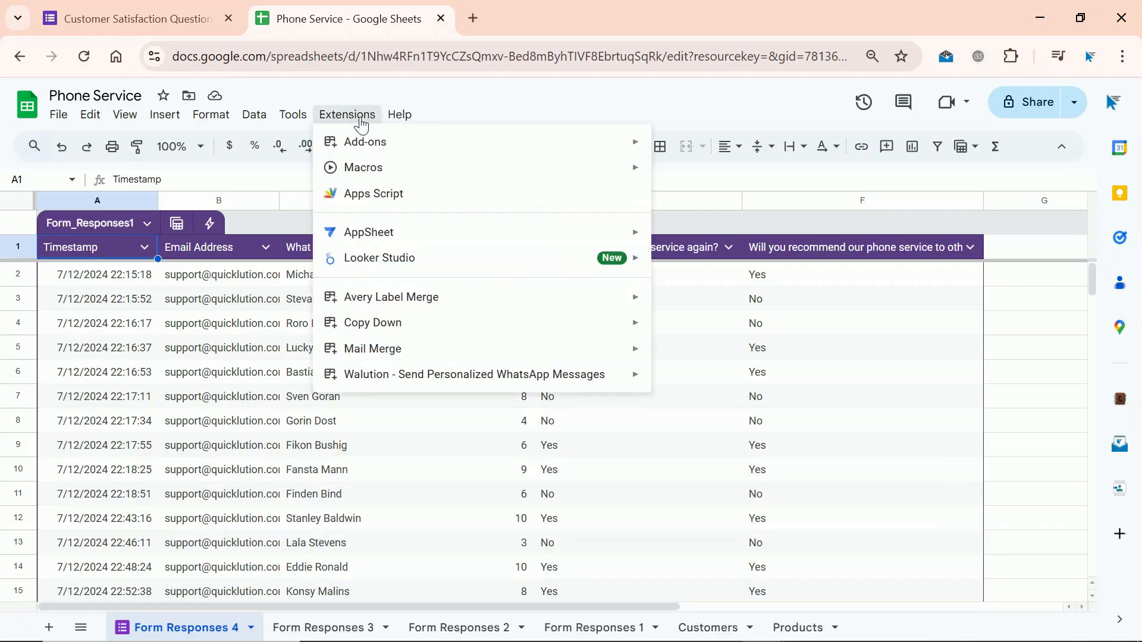
mouse_move(632, 353)
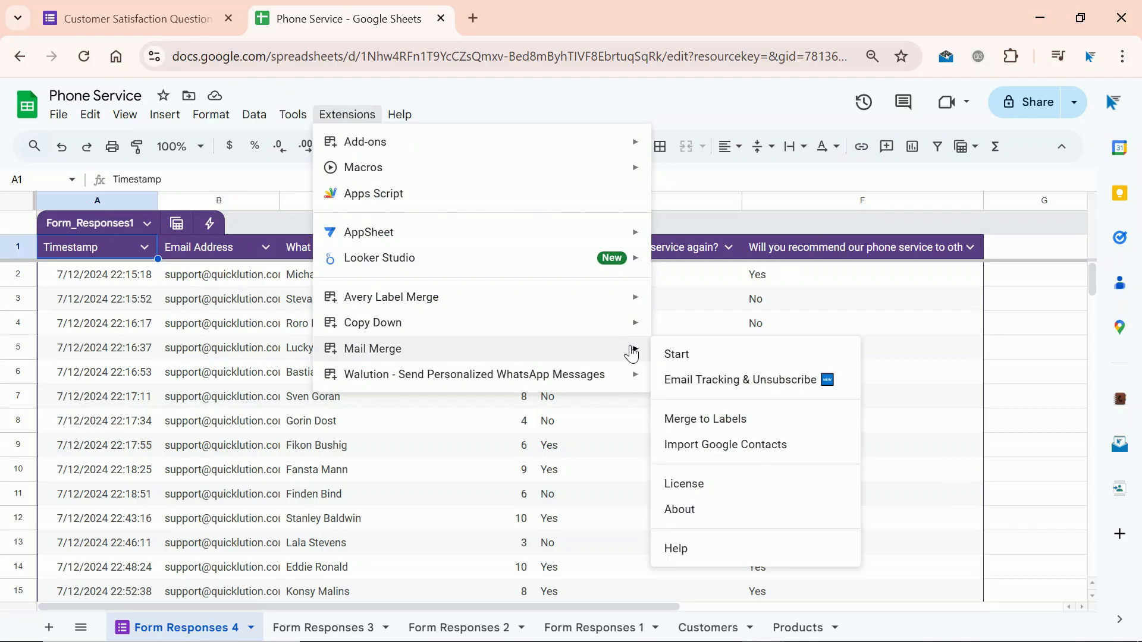
left_click(764, 356)
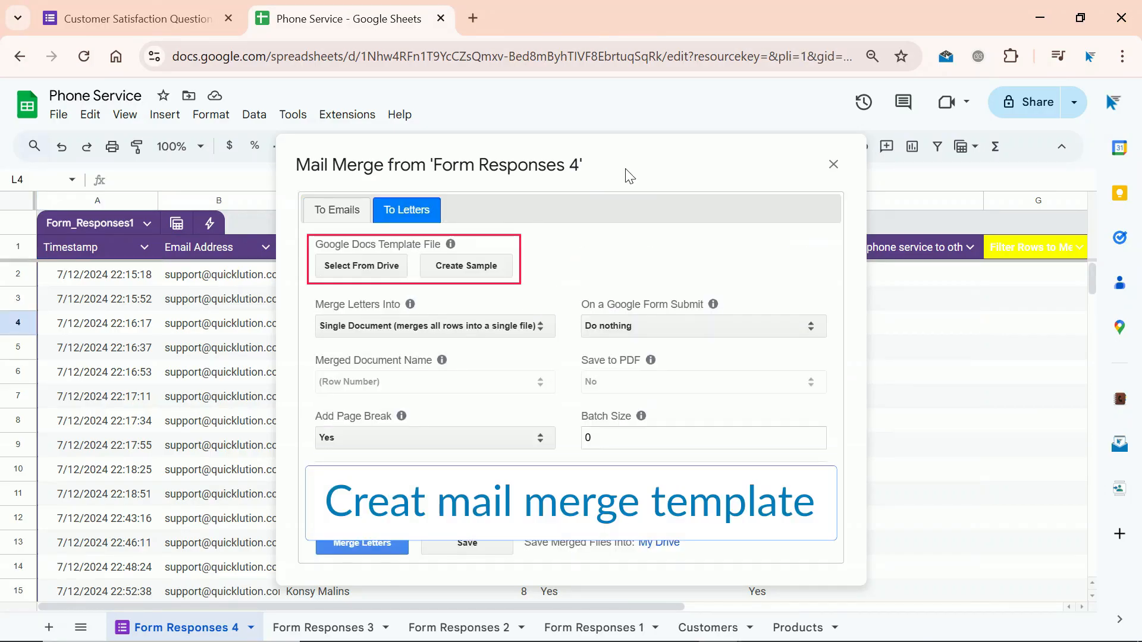
left_click(383, 273)
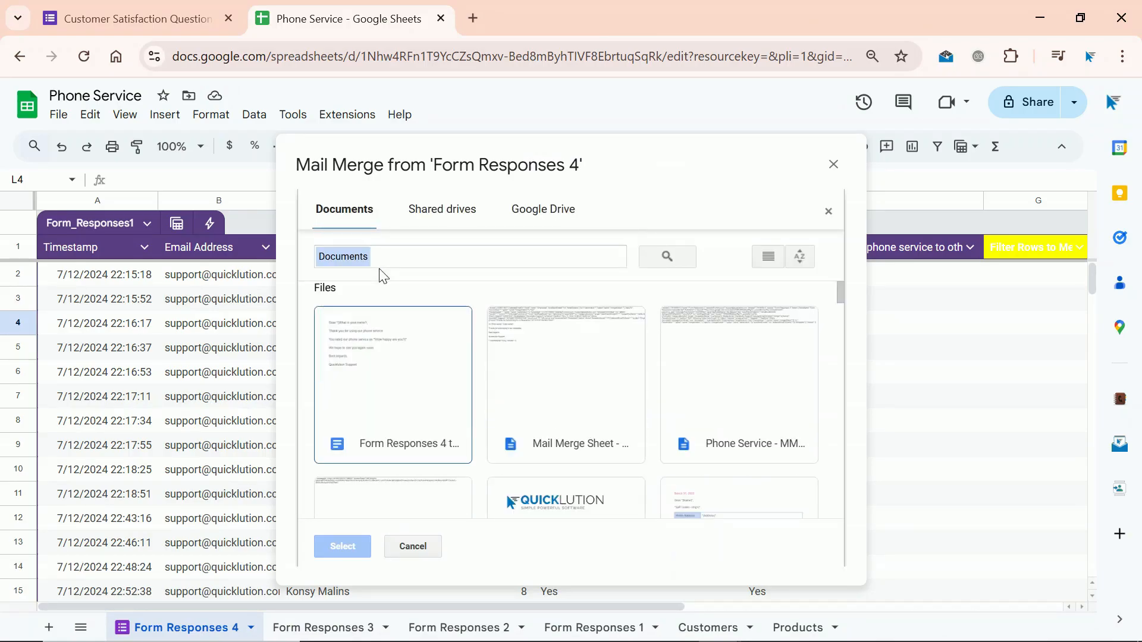
left_click(410, 355)
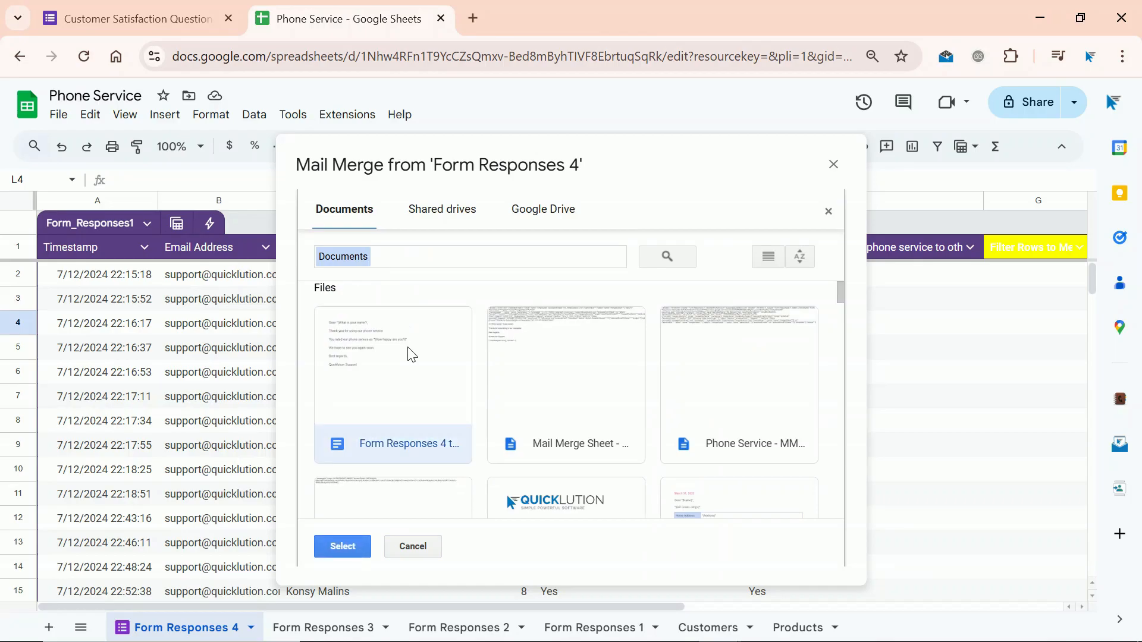
left_click(357, 545)
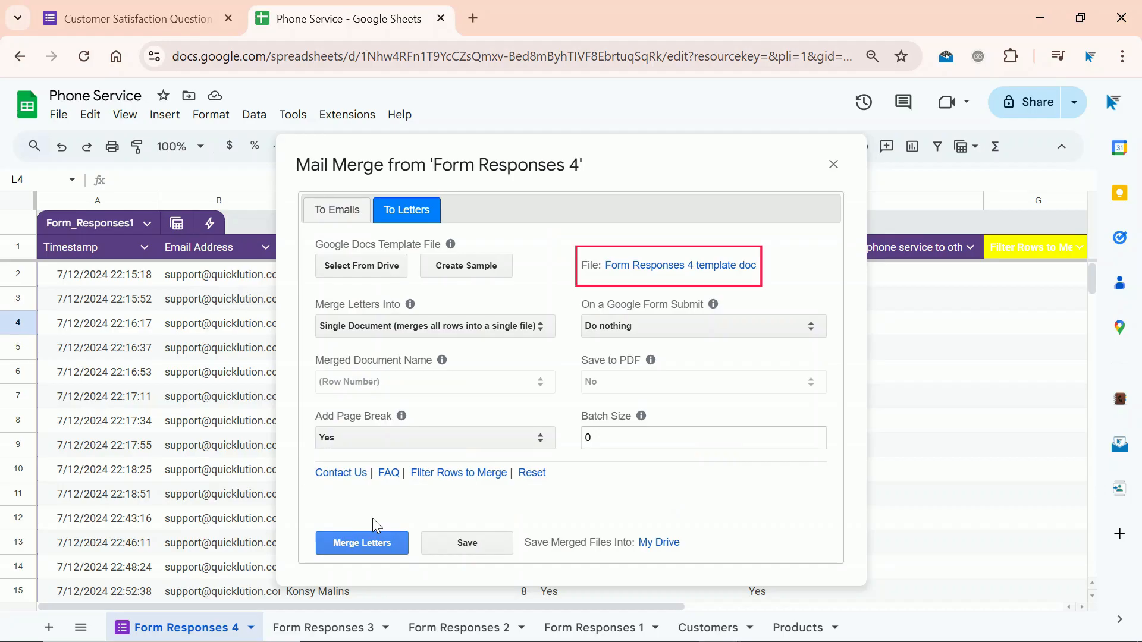
Step: Open the chosen template file in Google Docs and start Mail Merge there
left_click(753, 267)
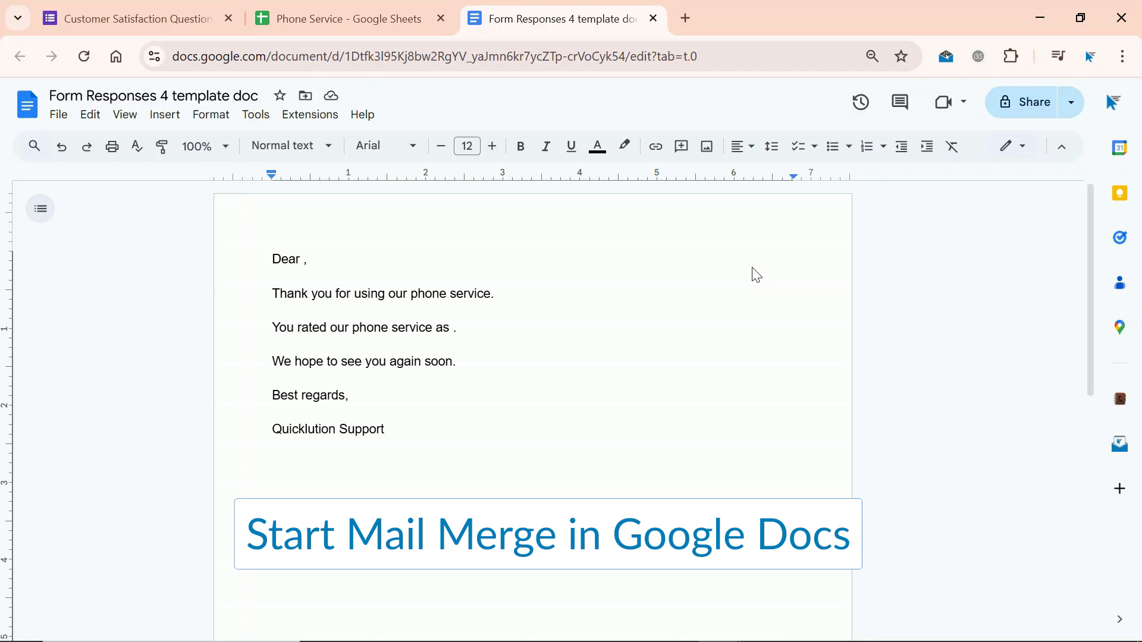
left_click(323, 125)
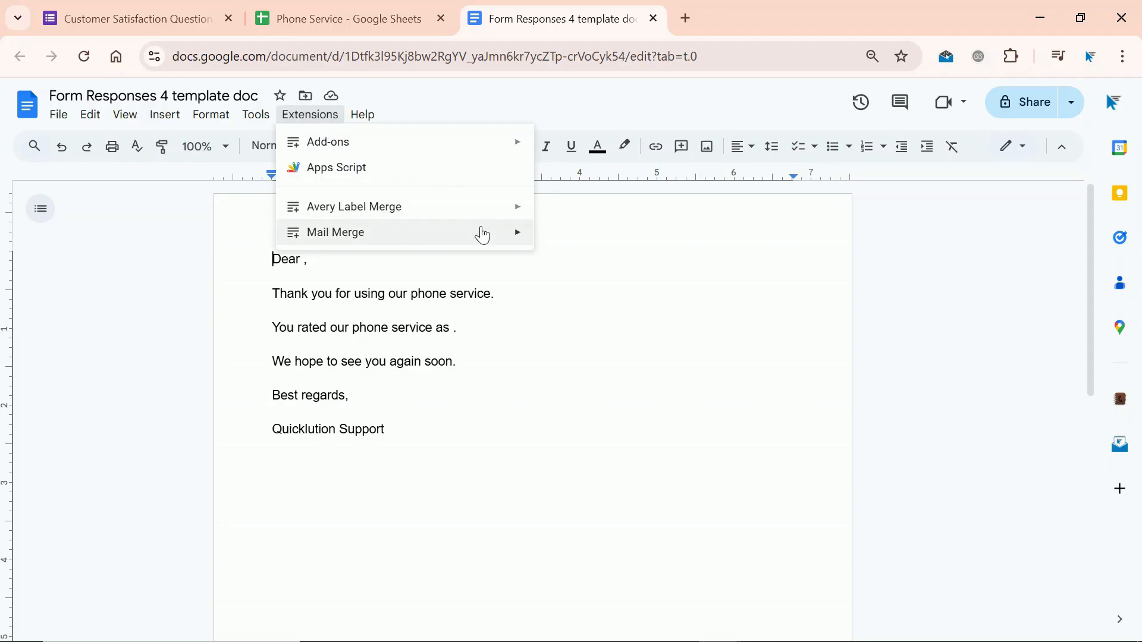
mouse_move(528, 242)
left_click(592, 240)
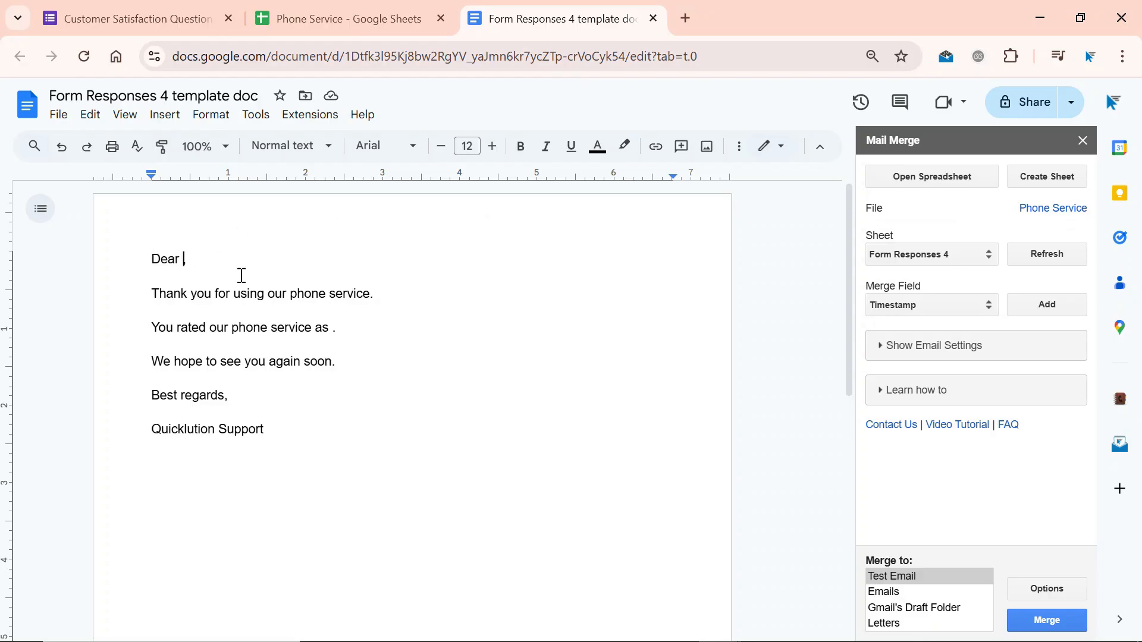
Step: Insert the "What is your name?" merge field after "Dear" in the letter's greeting
left_click(986, 304)
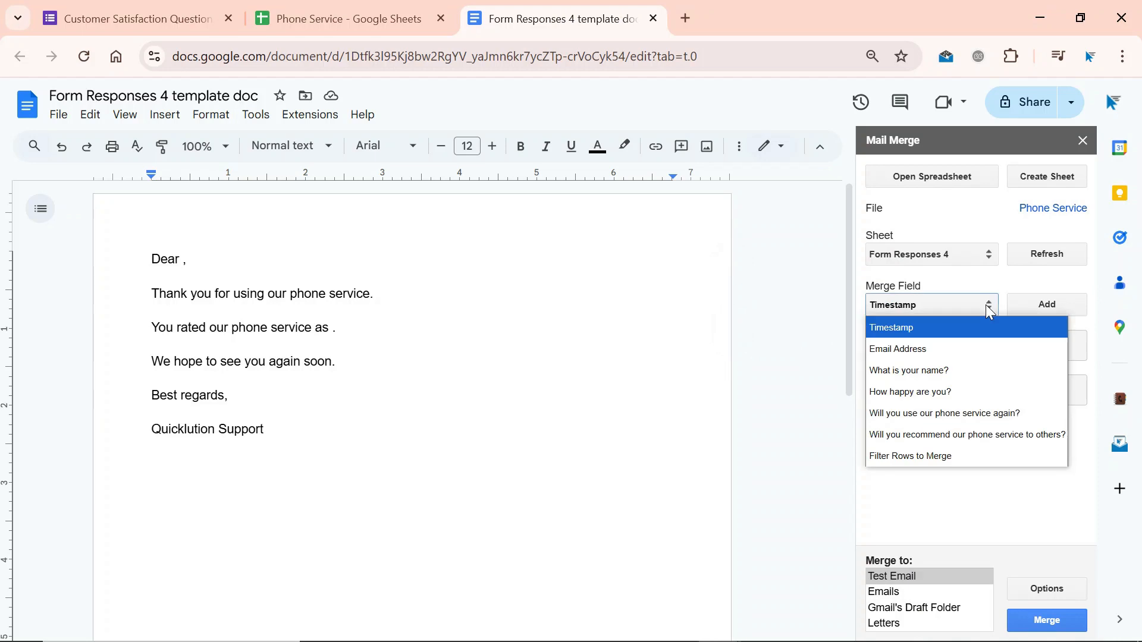
left_click(992, 369)
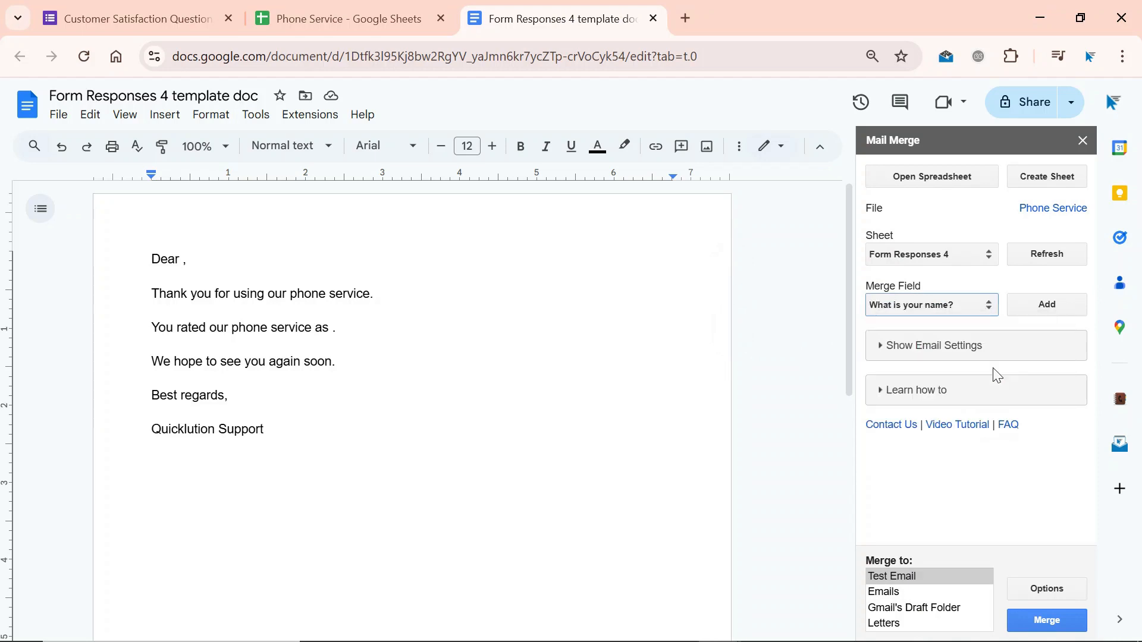
left_click(1069, 302)
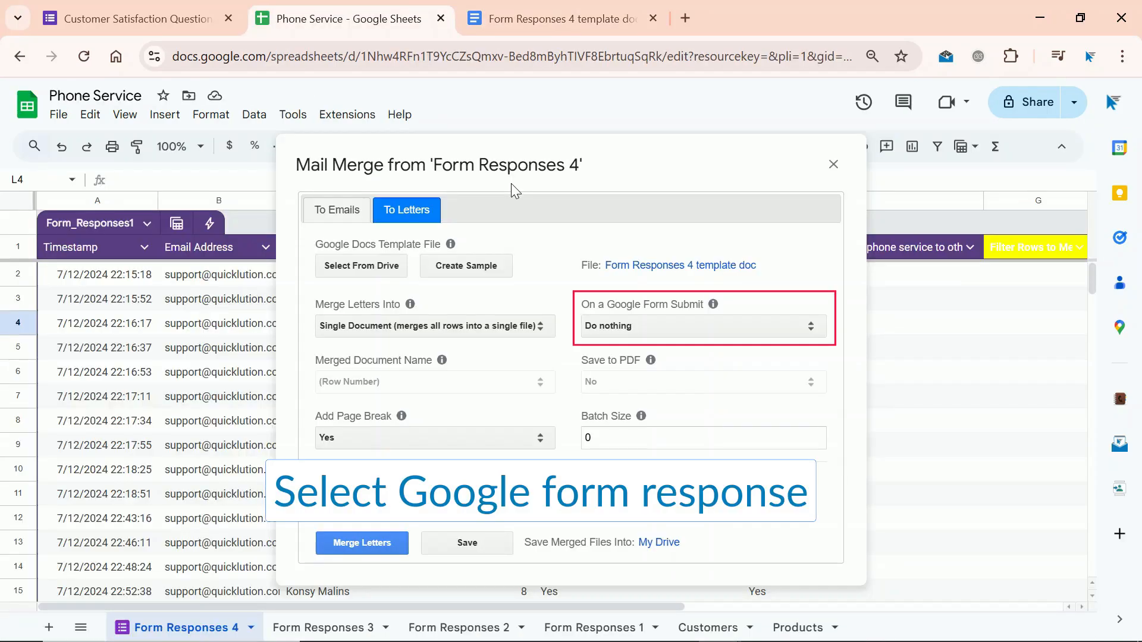
Step: Set the letter merge to create a new Google Docs & PDF file on form submit, with the merged document named by (Row Number)
left_click(790, 322)
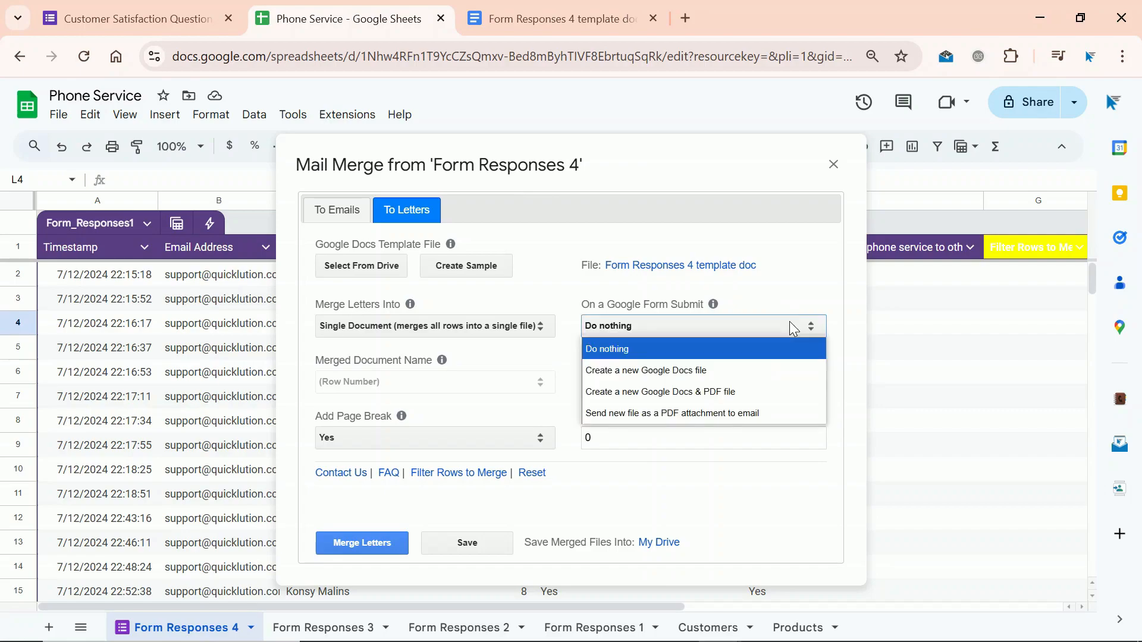
left_click(729, 393)
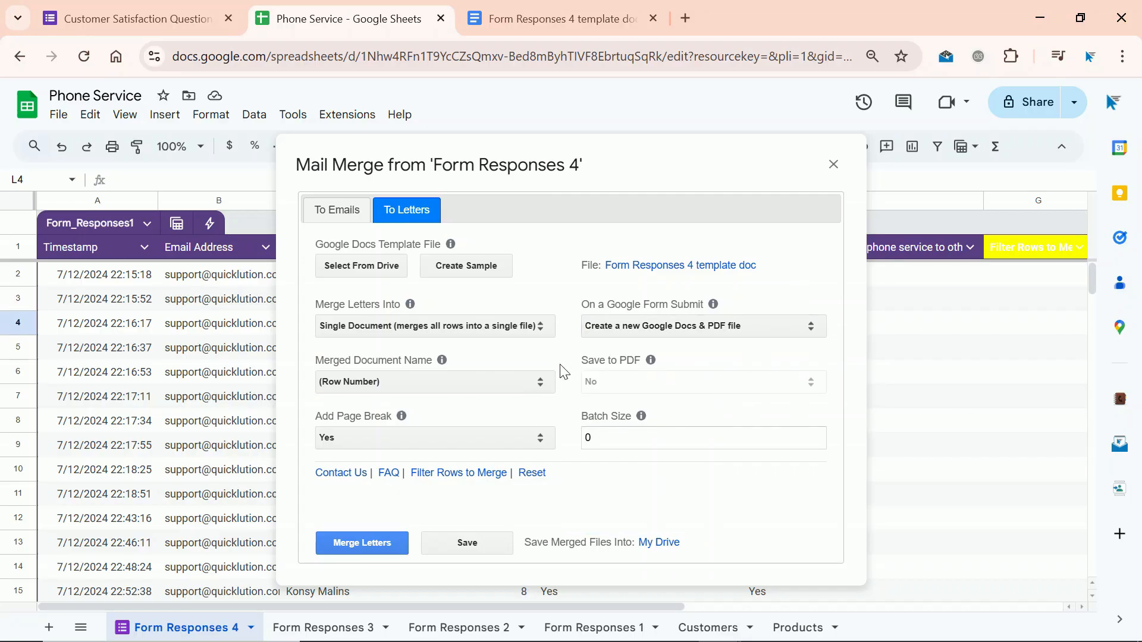
left_click(540, 381)
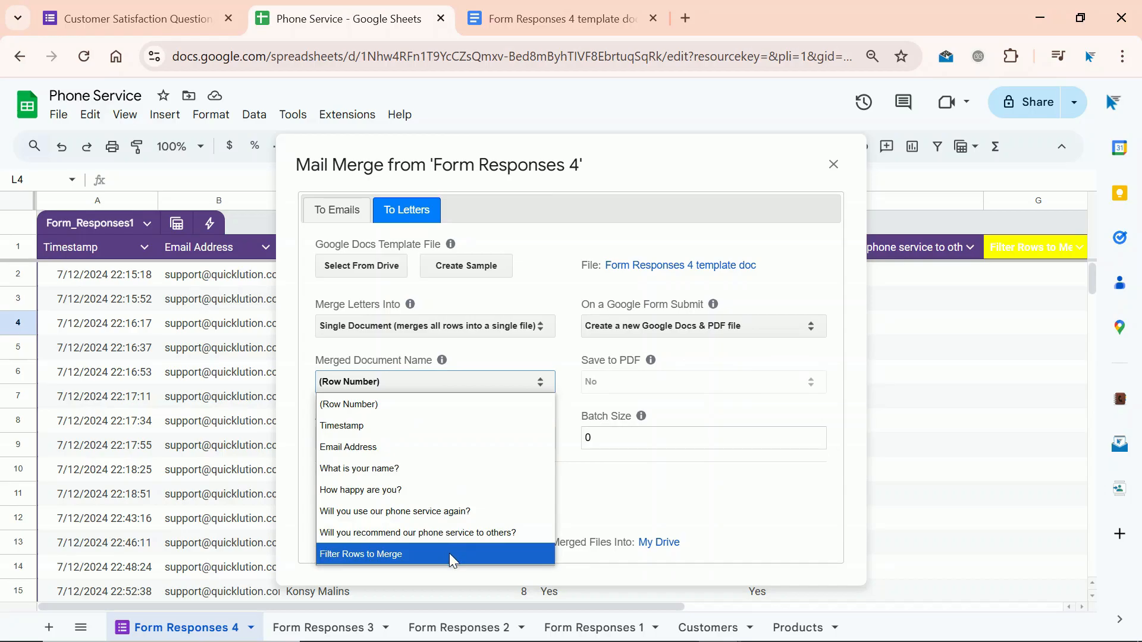
left_click(427, 405)
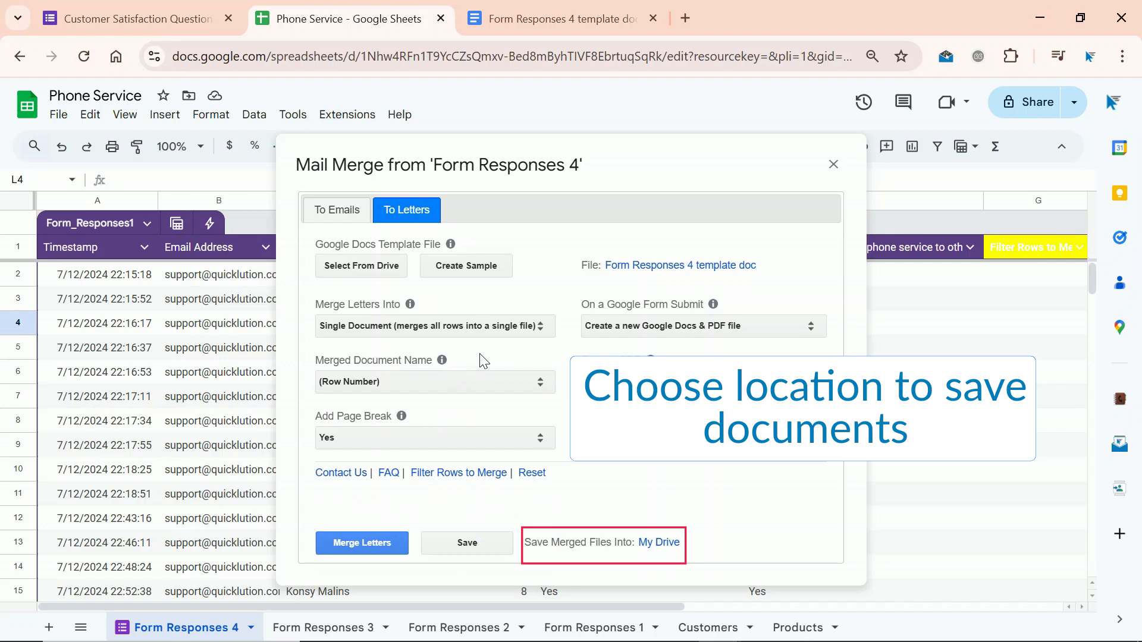
Step: Choose the My Merged Files folder as the destination for merged files and save the mail merge settings
left_click(661, 543)
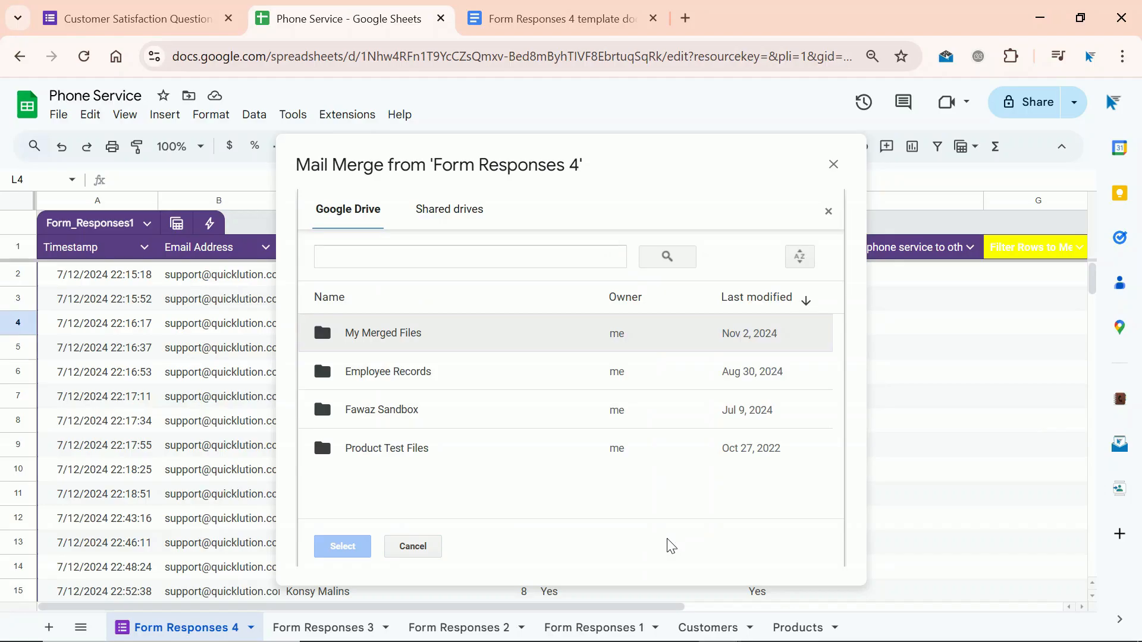
left_click(402, 335)
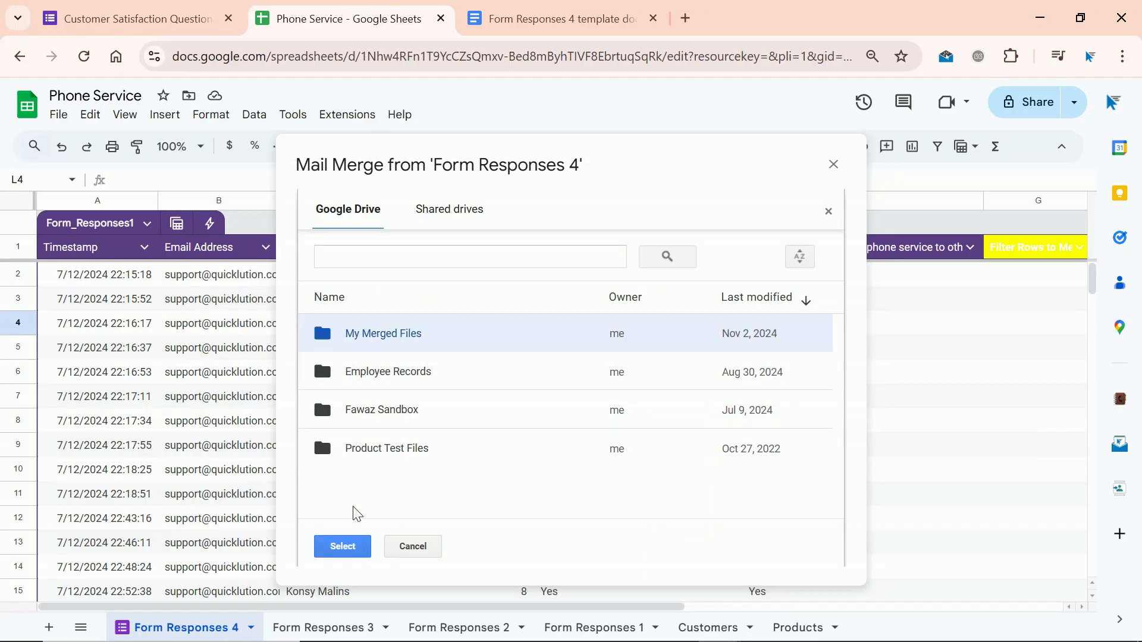
left_click(360, 544)
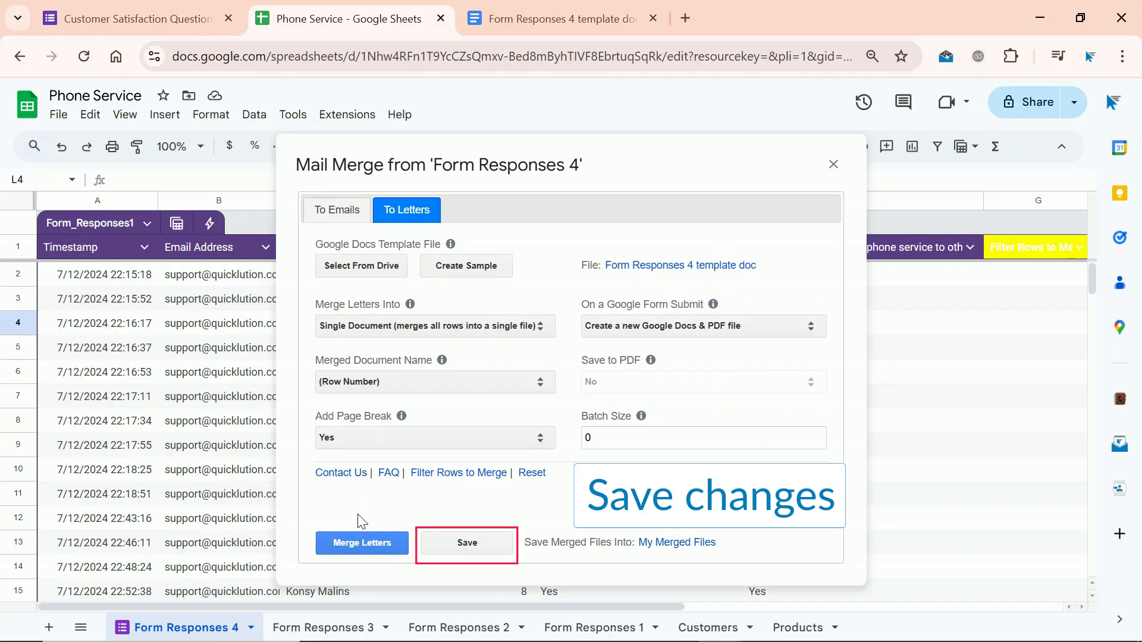
left_click(497, 538)
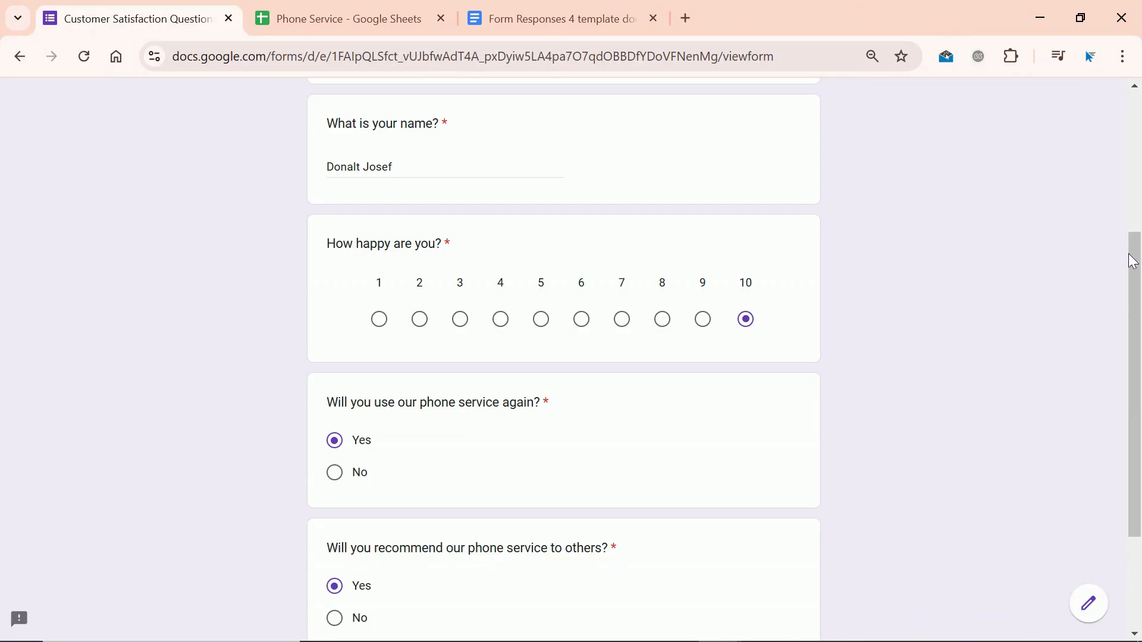
Step: Submit the filled-in questionnaire and open the generated row 0066.pdf in the My Merged Files folder on Google Drive
left_click_drag(1138, 266, 1139, 327)
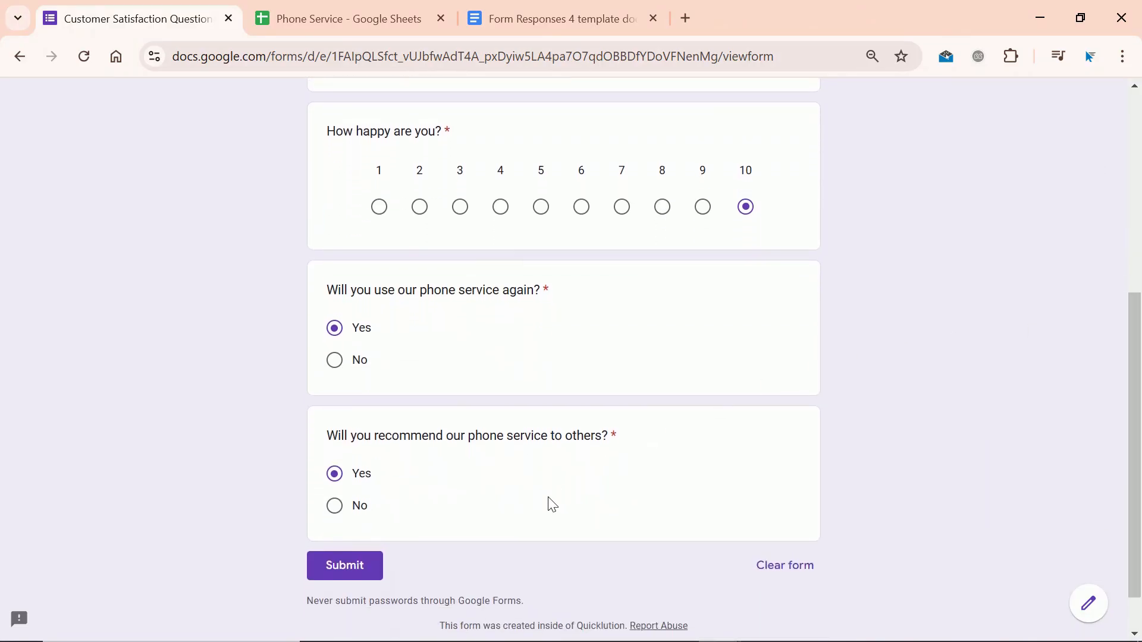
left_click(383, 570)
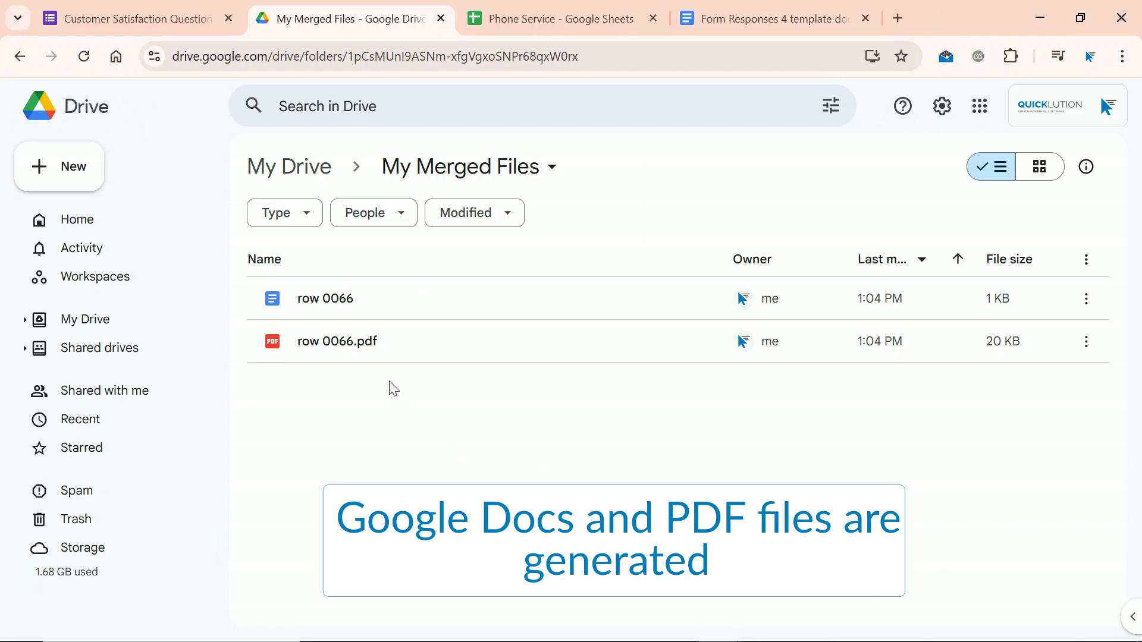
double_click(362, 343)
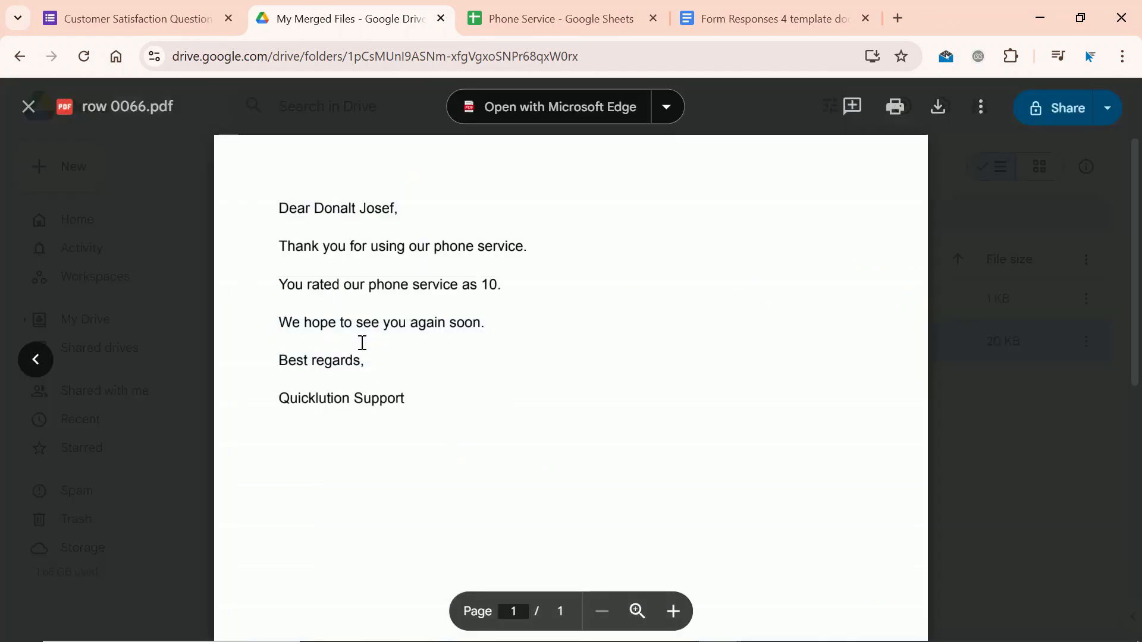